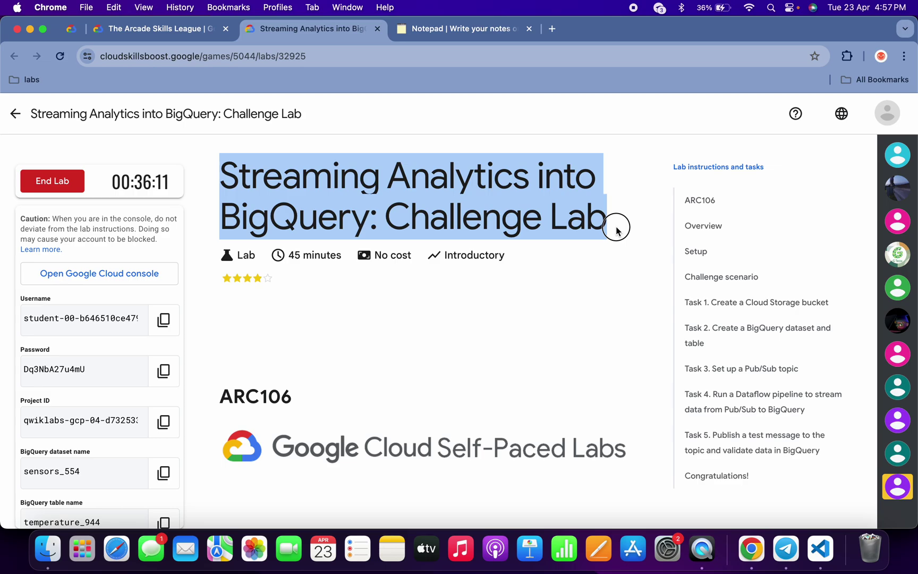
Step: Run the Task 4 Dataflow pipeline check and highlight its 'job must be running' requirement
{"action": "key", "text": "ctrl+Right"}
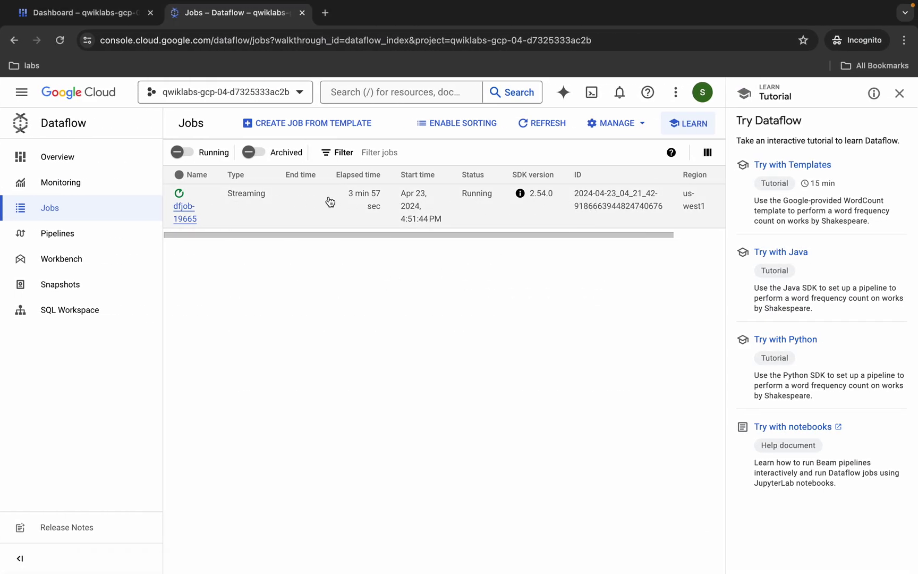
{"action": "key", "text": "ctrl+Left"}
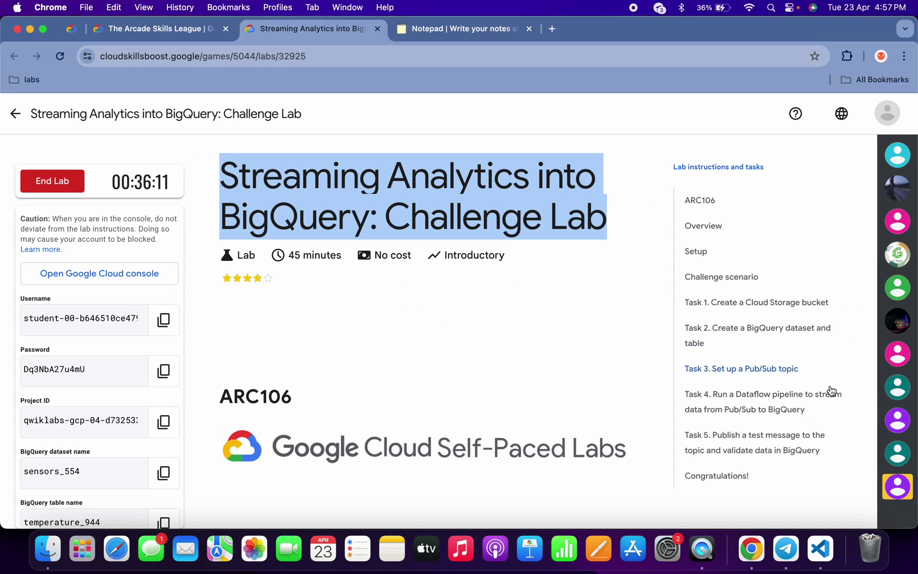
{"action": "left_click", "coordinate": [700, 413]}
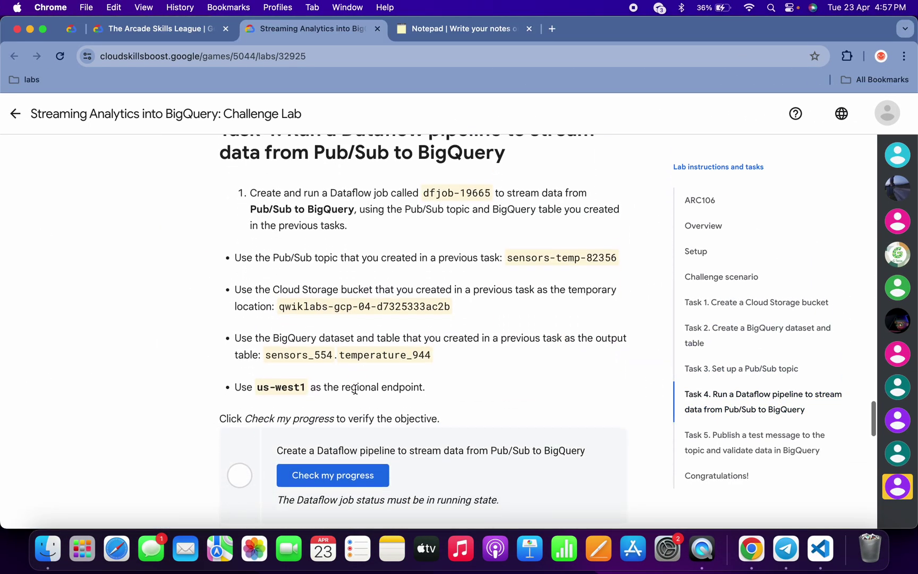
{"action": "scroll", "coordinate": [354, 389], "scroll_direction": "down", "scroll_amount": 2}
{"action": "left_click", "coordinate": [325, 425]}
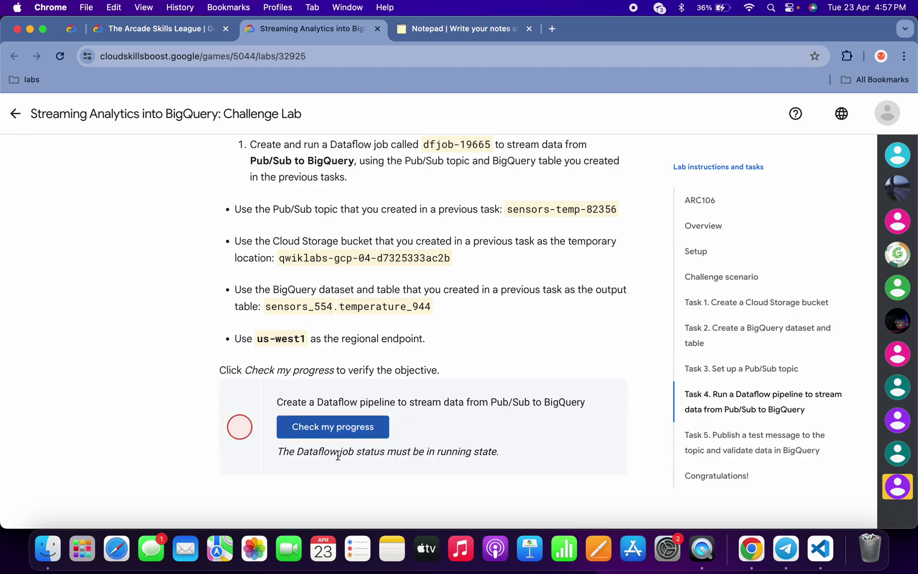
{"action": "left_click_drag", "start_coordinate": [301, 454], "coordinate": [436, 463]}
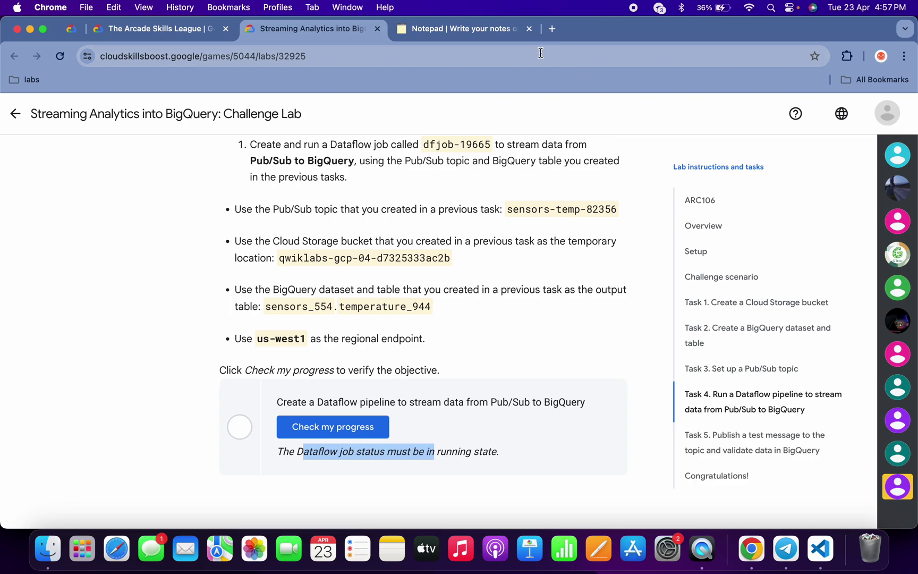
Step: Paste the saved gcloud dataflow jobs run command into Cloud Shell to launch dfjob-19665-1
{"action": "left_click", "coordinate": [443, 31]}
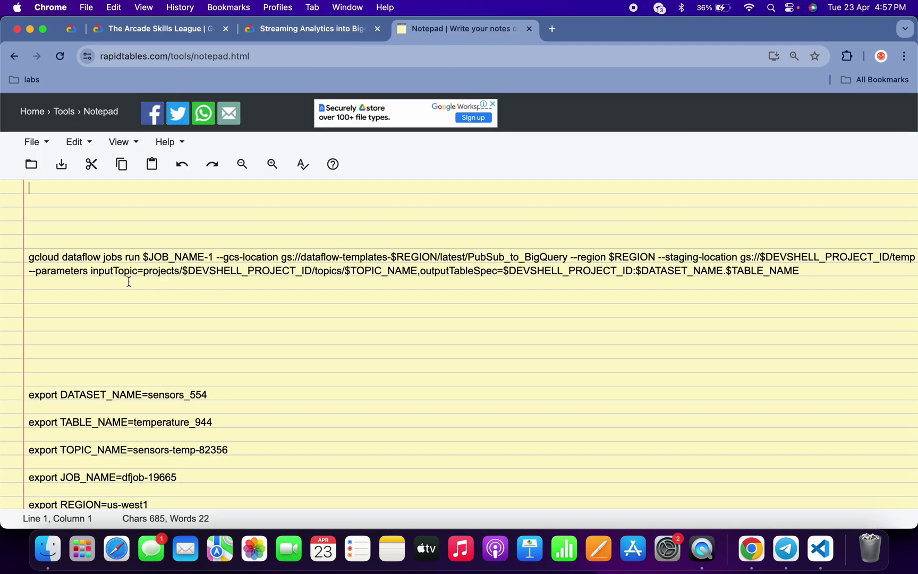
{"action": "mouse_move", "coordinate": [235, 284]}
{"action": "left_mouse_down"}
{"action": "mouse_move", "coordinate": [17, 256]}
{"action": "mouse_move", "coordinate": [51, 242]}
{"action": "left_mouse_up"}
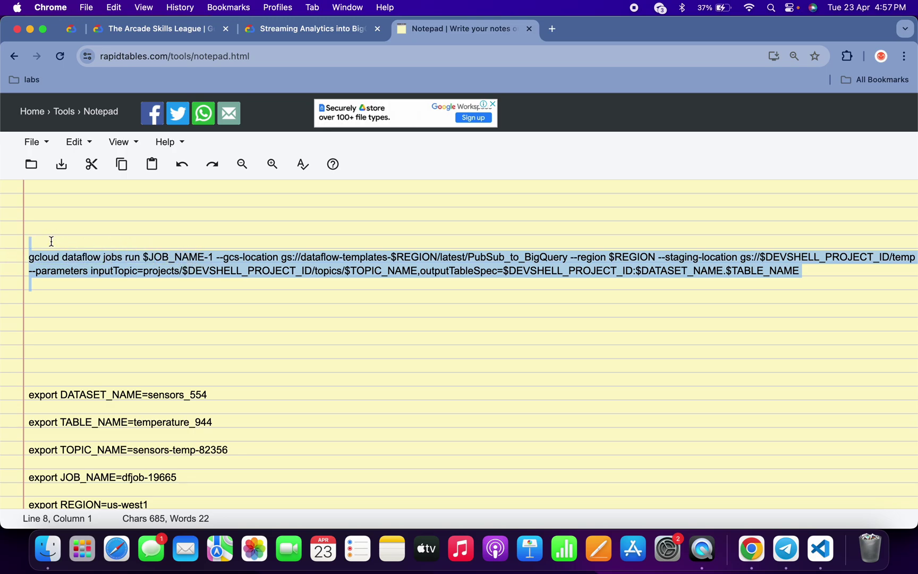
{"action": "key", "text": "ctrl+Right"}
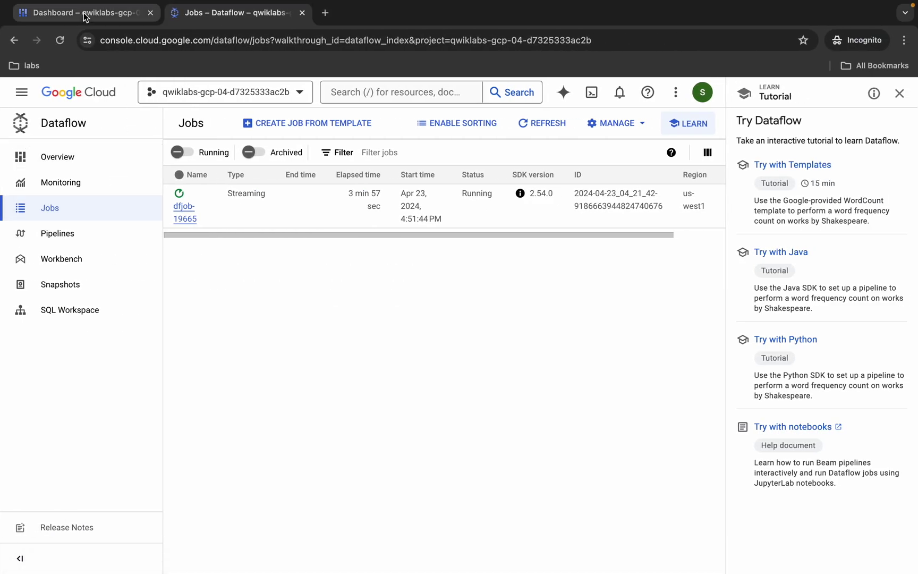
{"action": "left_click", "coordinate": [79, 16]}
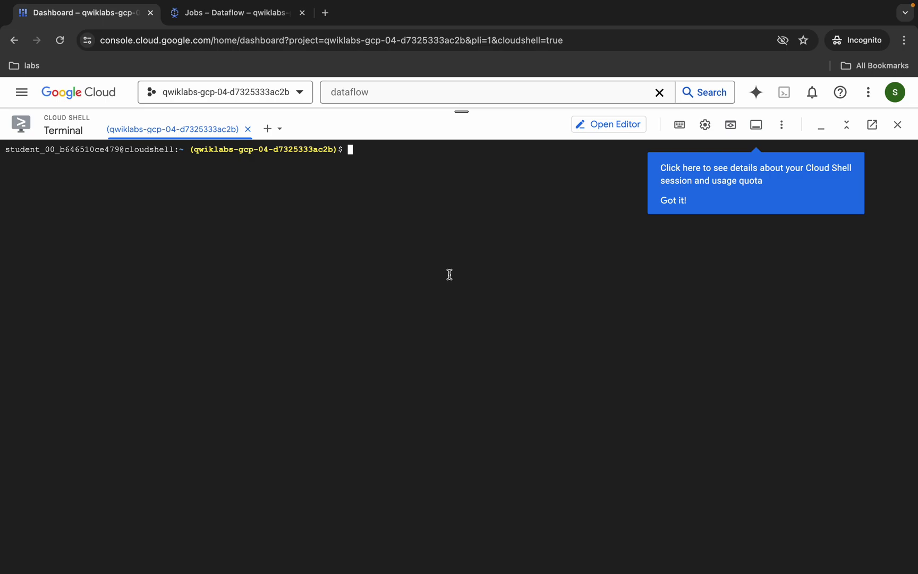
{"action": "key", "text": "super+v"}
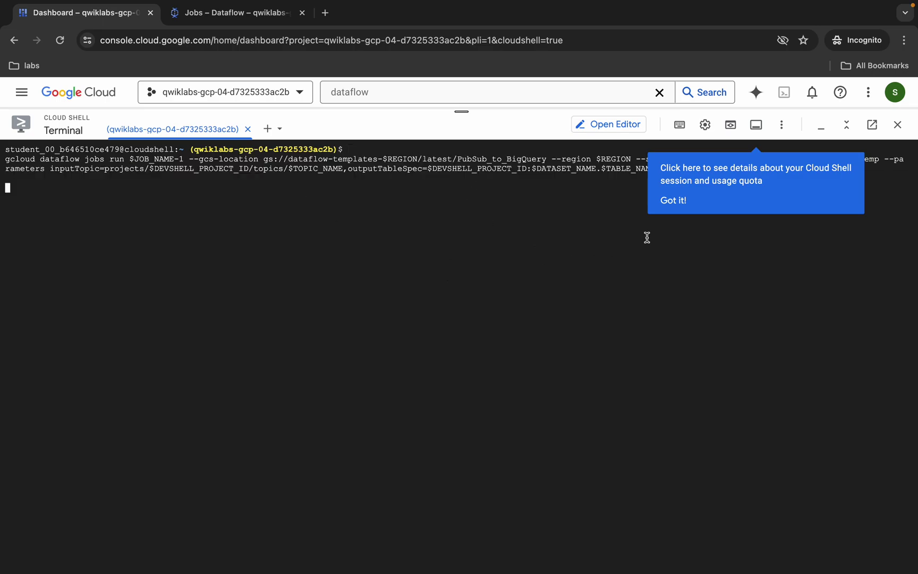
{"action": "left_click", "coordinate": [678, 202]}
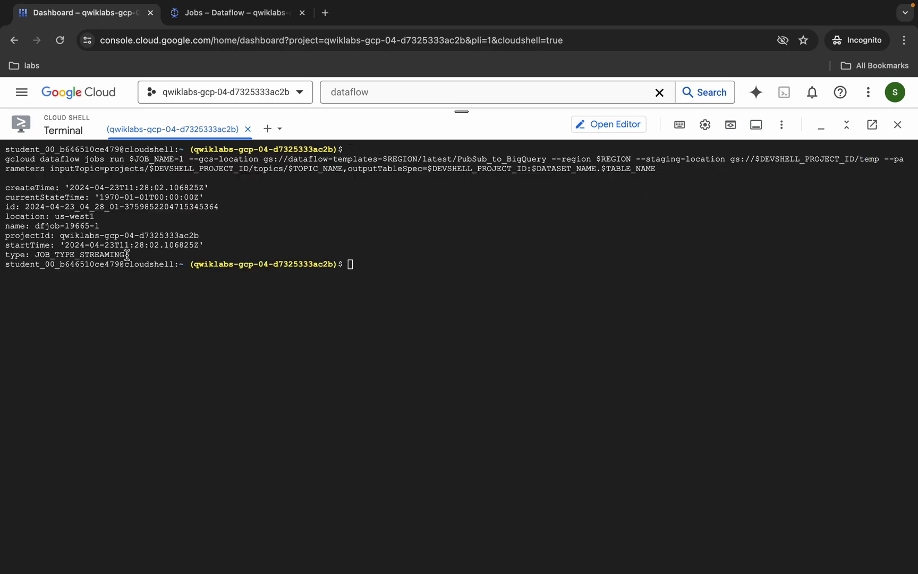
Step: Refresh the Dataflow jobs list twice until dfjob-19665-1 appears as starting
{"action": "left_click", "coordinate": [235, 16]}
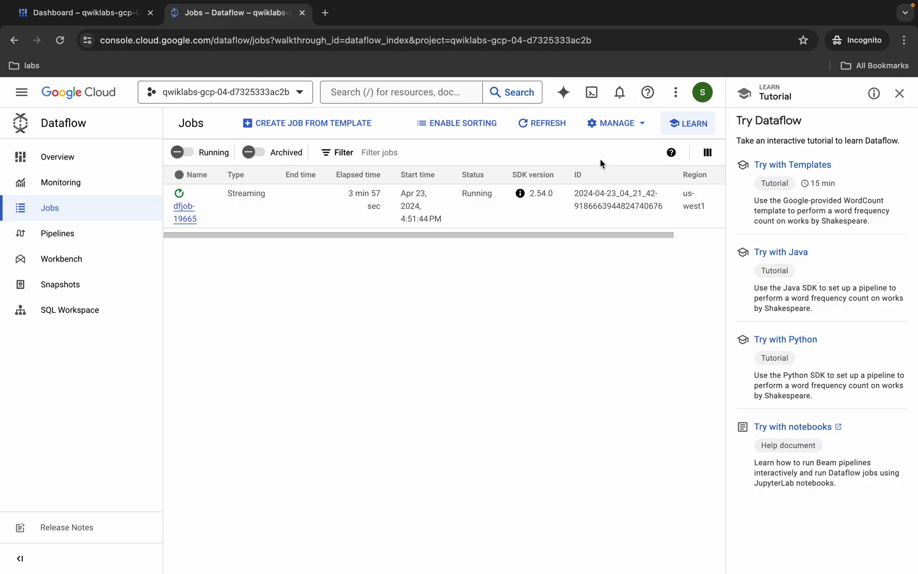
{"action": "left_click", "coordinate": [534, 123]}
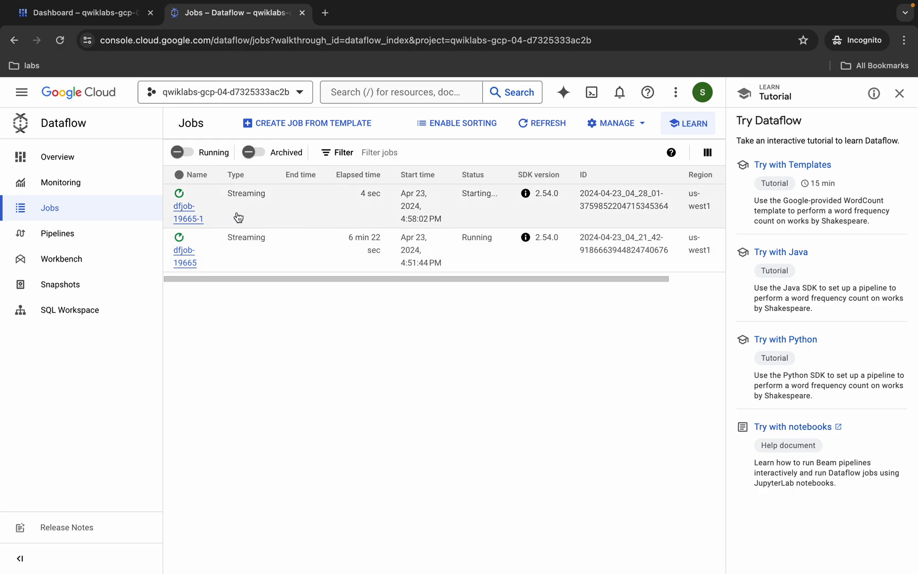
{"action": "left_click", "coordinate": [542, 126]}
{"action": "key", "text": "ctrl+Left"}
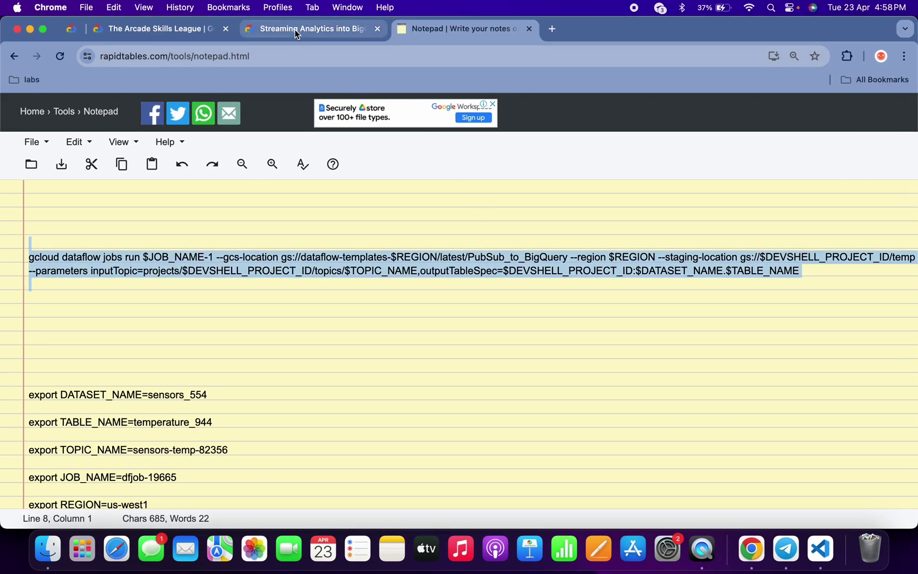
Step: Refresh the Dataflow jobs list to confirm dfjob-19665-1 is now running
{"action": "left_click", "coordinate": [319, 29]}
{"action": "scroll", "coordinate": [402, 313], "scroll_direction": "down", "scroll_amount": 2}
{"action": "scroll", "coordinate": [303, 349], "scroll_direction": "down", "scroll_amount": 2}
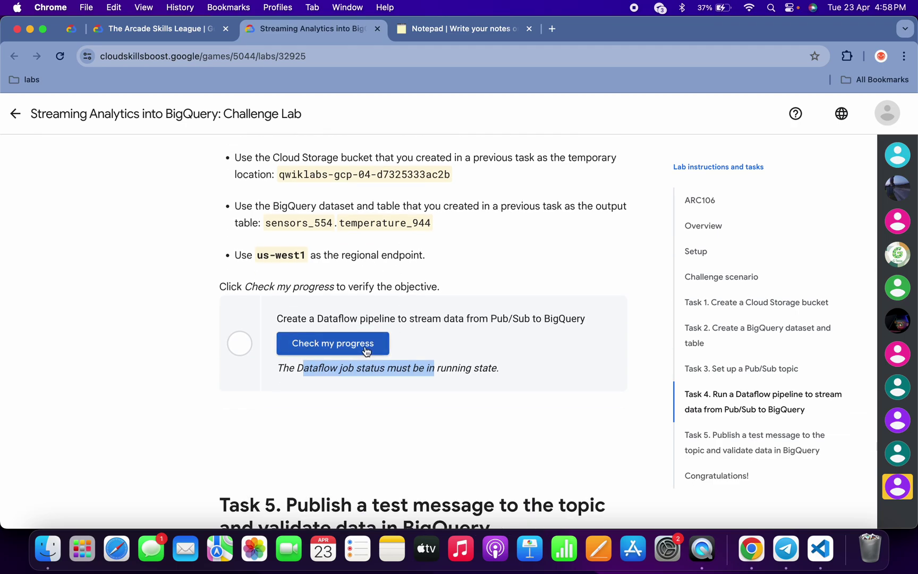
{"action": "key", "text": "ctrl+Right"}
{"action": "left_click", "coordinate": [543, 123]}
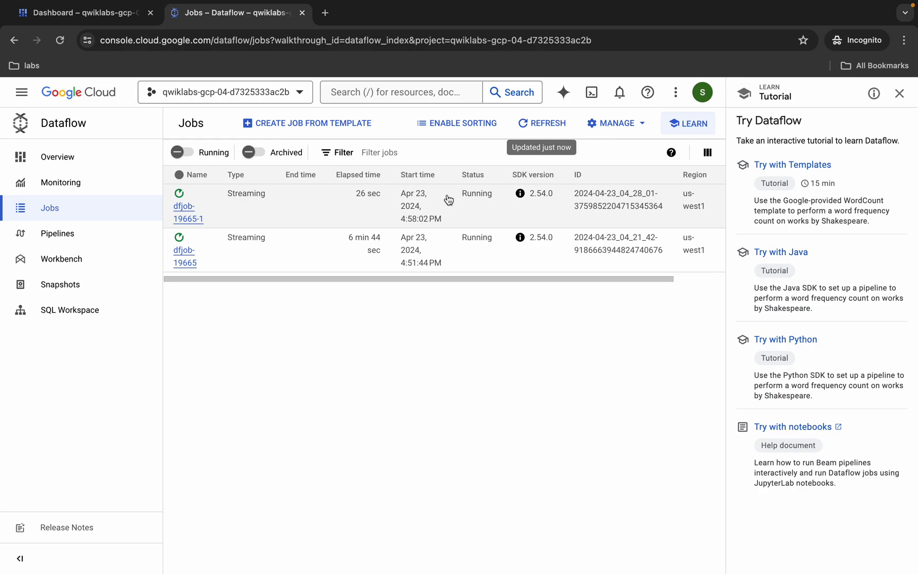
{"action": "key", "text": "ctrl+Left"}
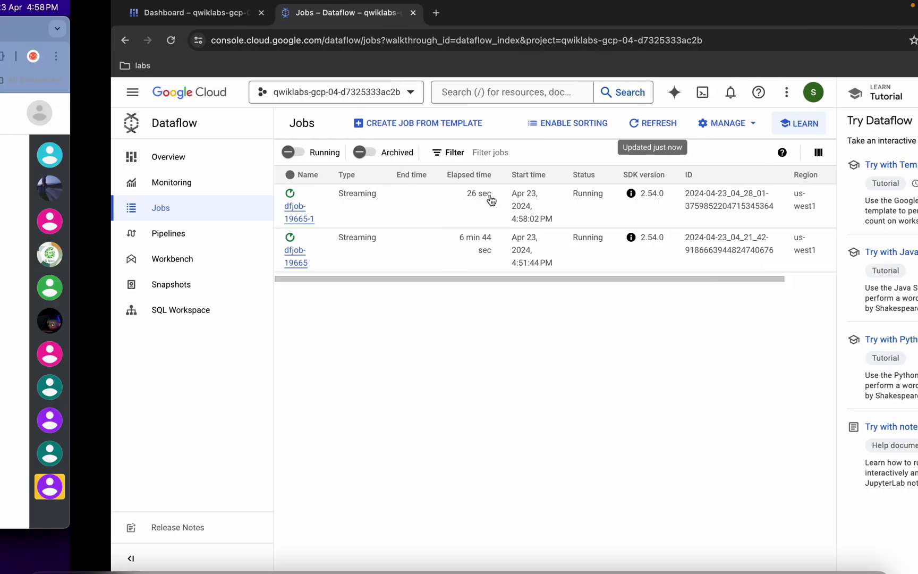
Step: Rerun the Task 4 assessment while both Dataflow jobs are running, until it shows Assessment Completed
{"action": "left_click", "coordinate": [315, 347]}
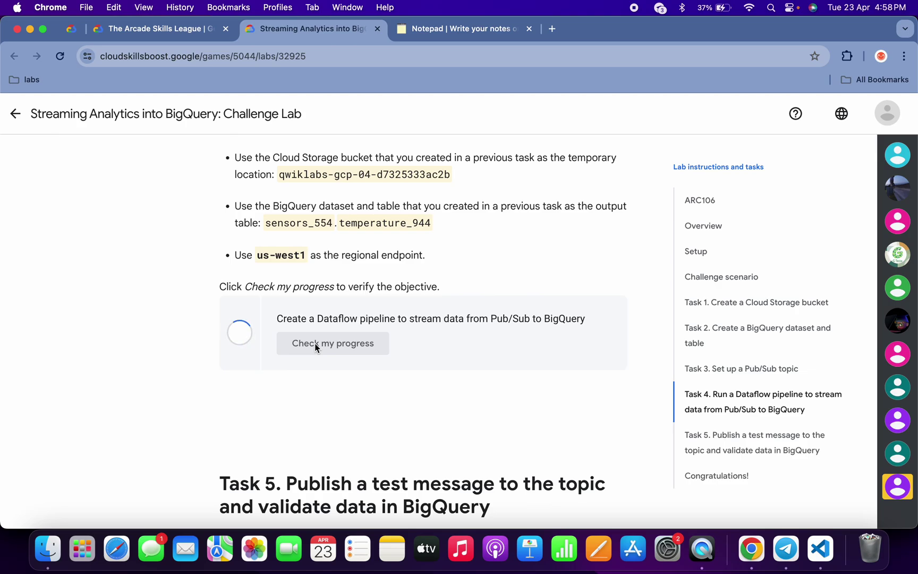
{"action": "key", "text": "ctrl+Right"}
{"action": "key", "text": "ctrl+Left"}
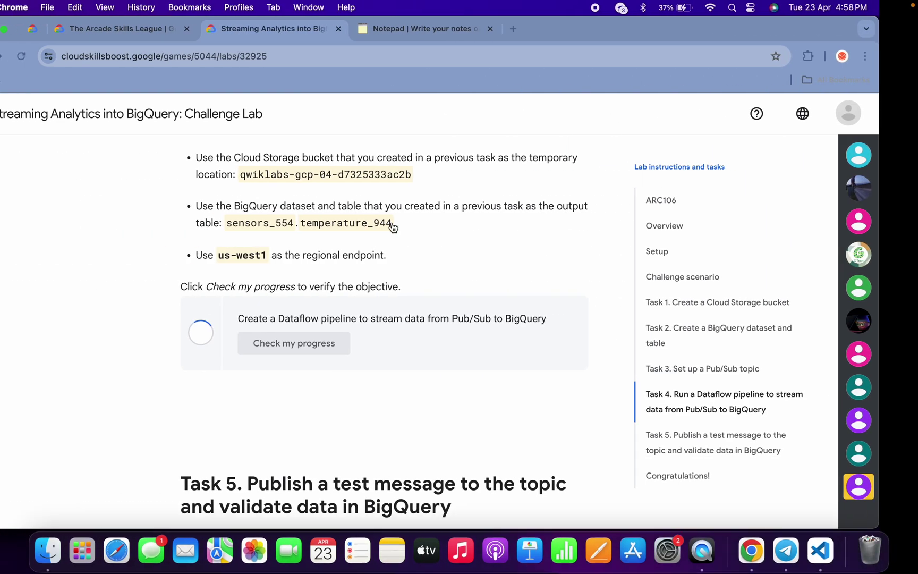
{"action": "key", "text": "ctrl+Right"}
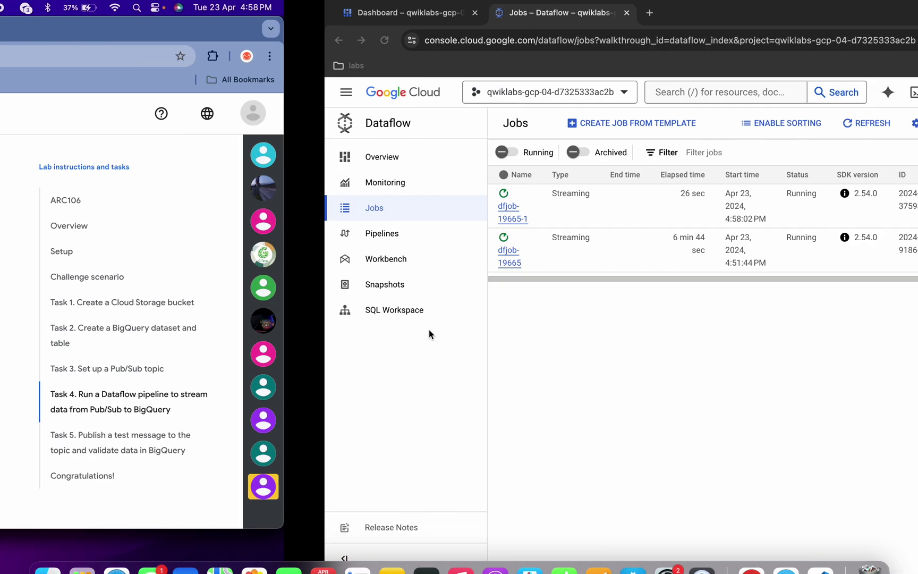
{"action": "key", "text": "ctrl+Left"}
{"action": "key", "text": "ctrl+Right"}
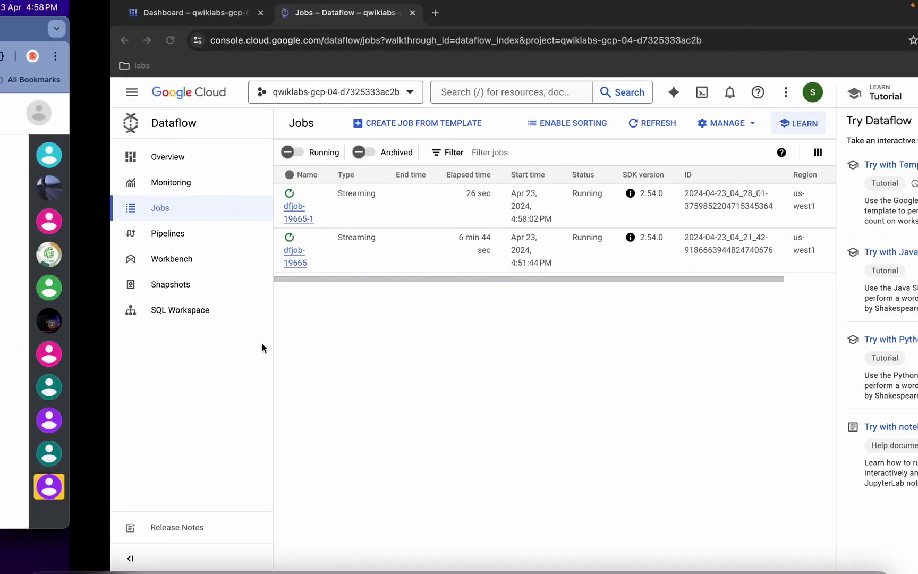
{"action": "key", "text": "ctrl+Left"}
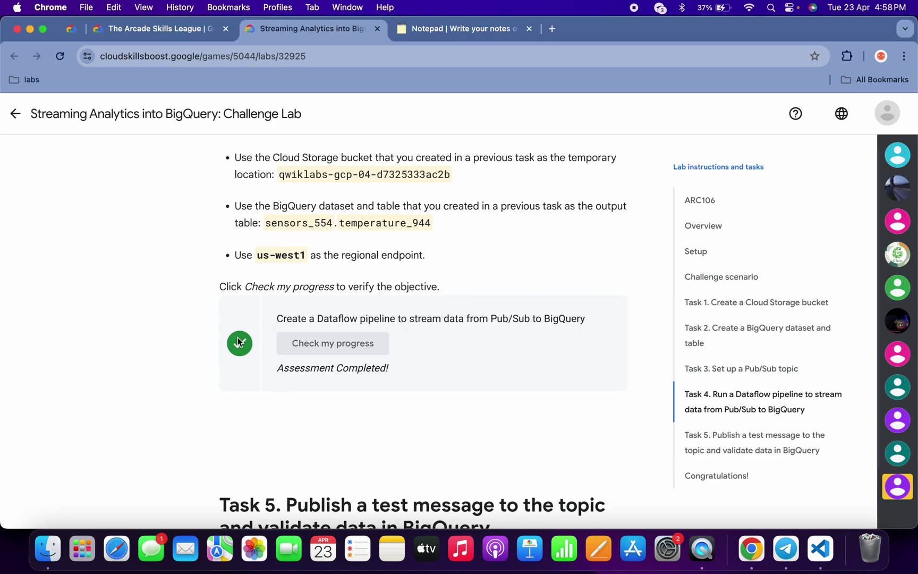
{"action": "scroll", "coordinate": [474, 368], "scroll_direction": "down", "scroll_amount": 3}
{"action": "scroll", "coordinate": [474, 368], "scroll_direction": "down", "scroll_amount": 4}
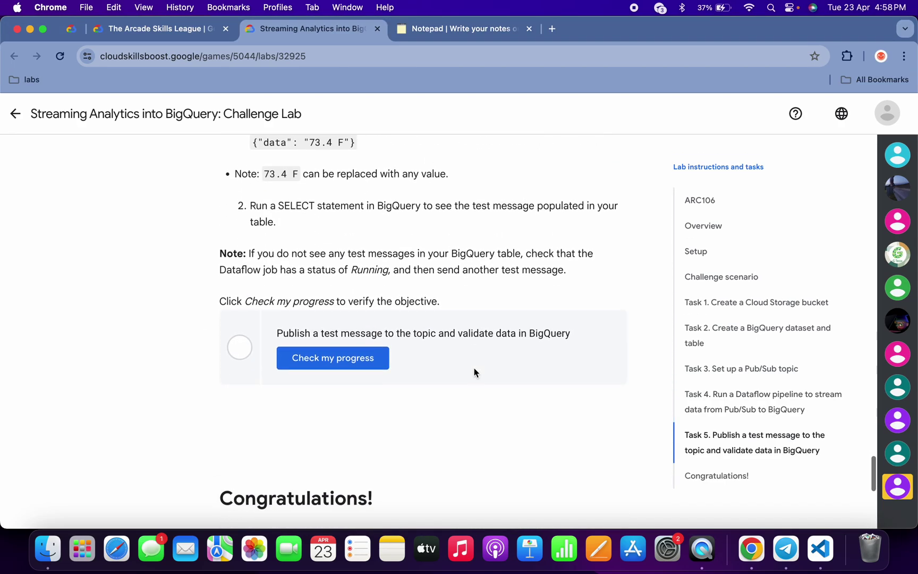
Step: Rerun the test message, Pub/Sub topic, dataset-and-table and Cloud Storage bucket checks
{"action": "left_click", "coordinate": [356, 352]}
{"action": "scroll", "coordinate": [356, 348], "scroll_direction": "up", "scroll_amount": 5}
{"action": "scroll", "coordinate": [363, 302], "scroll_direction": "up", "scroll_amount": 5}
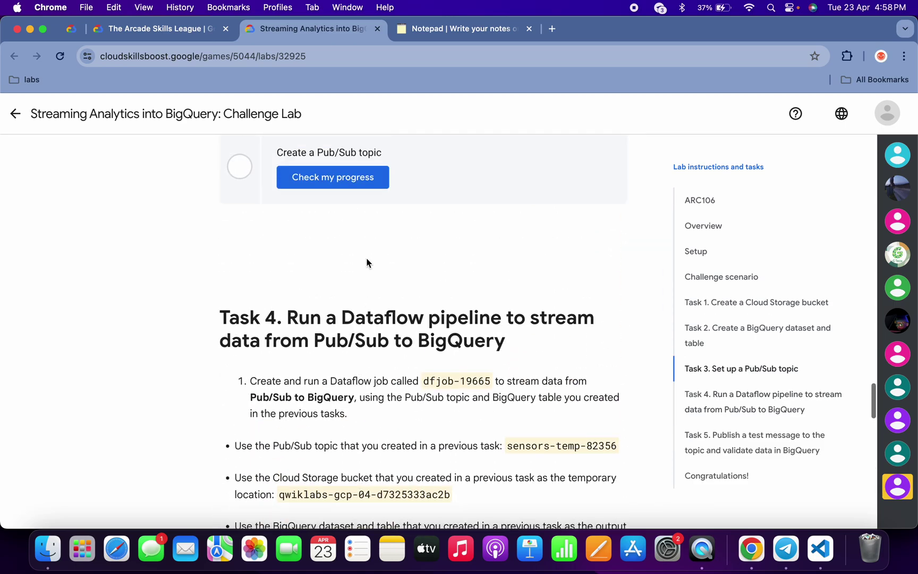
{"action": "left_click", "coordinate": [337, 177]}
{"action": "scroll", "coordinate": [337, 177], "scroll_direction": "up", "scroll_amount": 5}
{"action": "scroll", "coordinate": [336, 177], "scroll_direction": "up", "scroll_amount": 2}
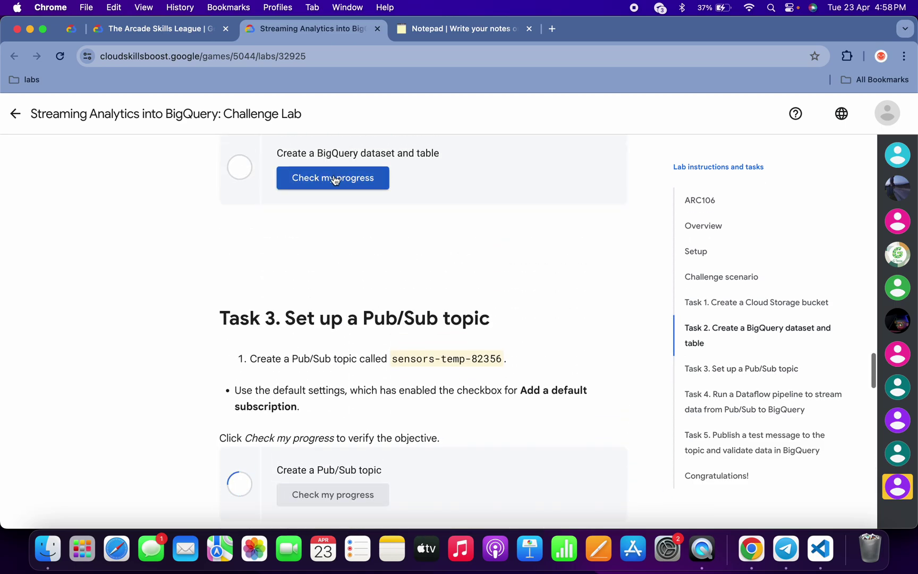
{"action": "left_click", "coordinate": [334, 176]}
{"action": "scroll", "coordinate": [483, 287], "scroll_direction": "up", "scroll_amount": 3}
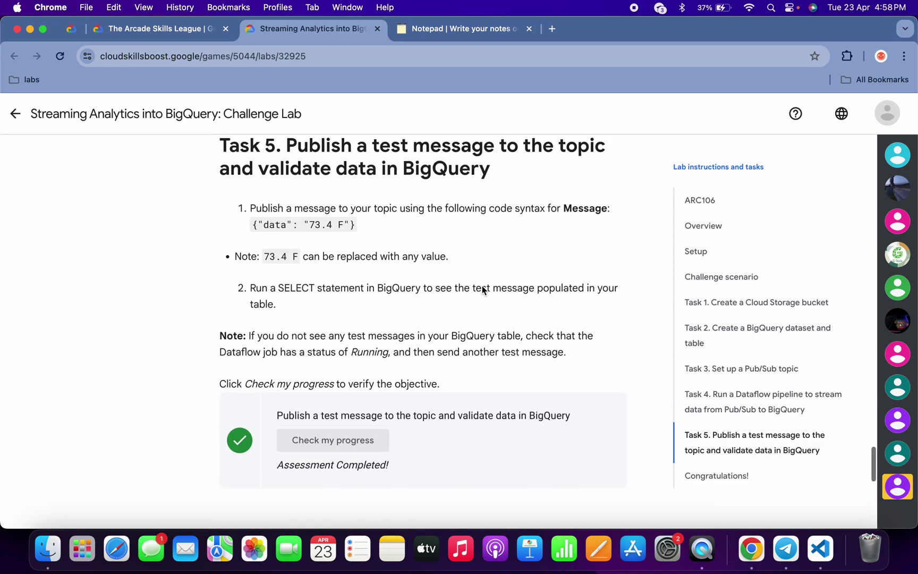
{"action": "scroll", "coordinate": [482, 287], "scroll_direction": "up", "scroll_amount": 10}
{"action": "scroll", "coordinate": [476, 290], "scroll_direction": "up", "scroll_amount": 2}
{"action": "scroll", "coordinate": [476, 290], "scroll_direction": "up", "scroll_amount": 5}
{"action": "scroll", "coordinate": [476, 289], "scroll_direction": "down", "scroll_amount": 2}
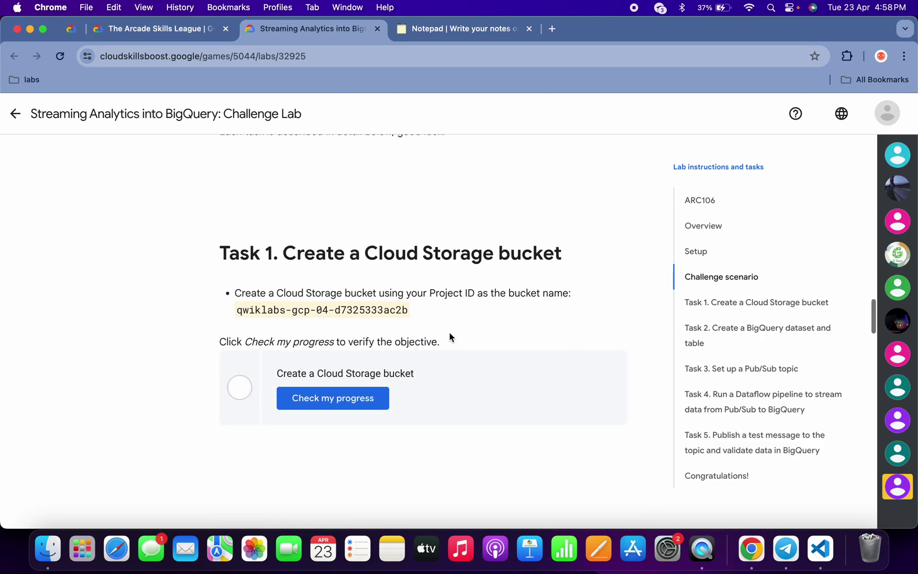
{"action": "left_click", "coordinate": [321, 397]}
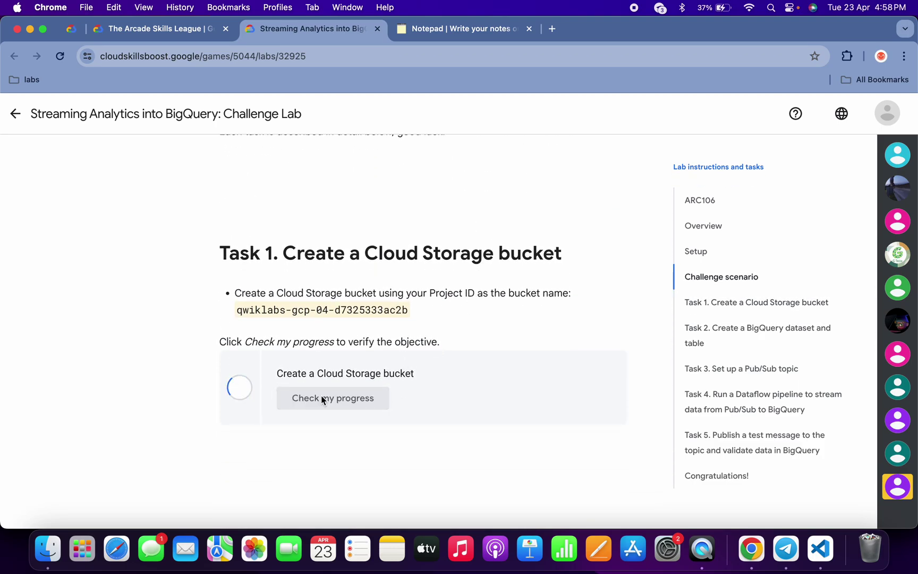